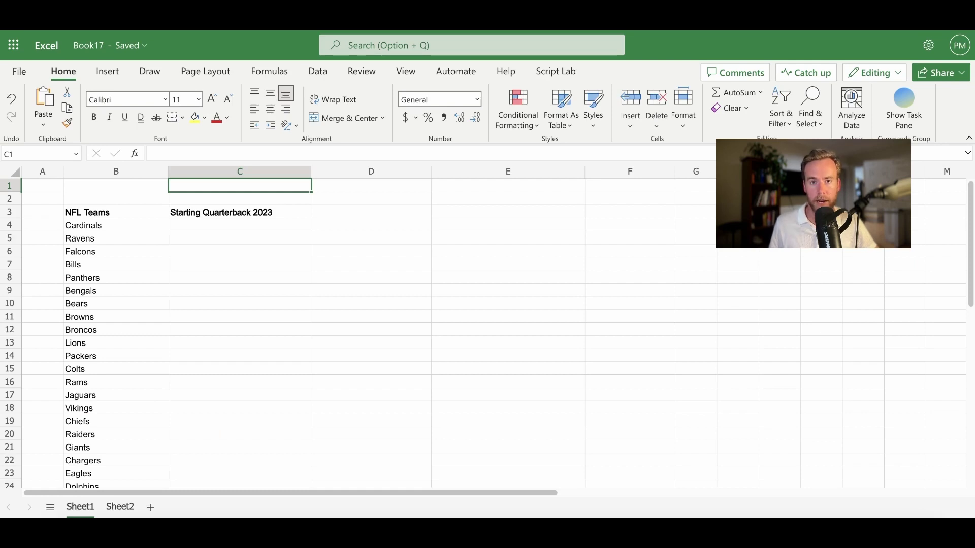
Step: Look at the PromptLoop pane listing the available AI functions and close it again
left_click(904, 111)
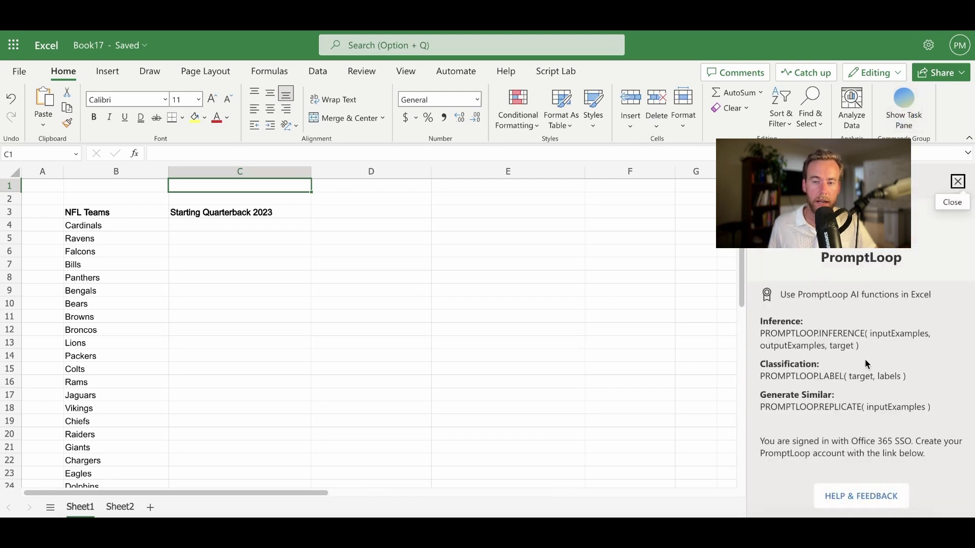
left_click(958, 182)
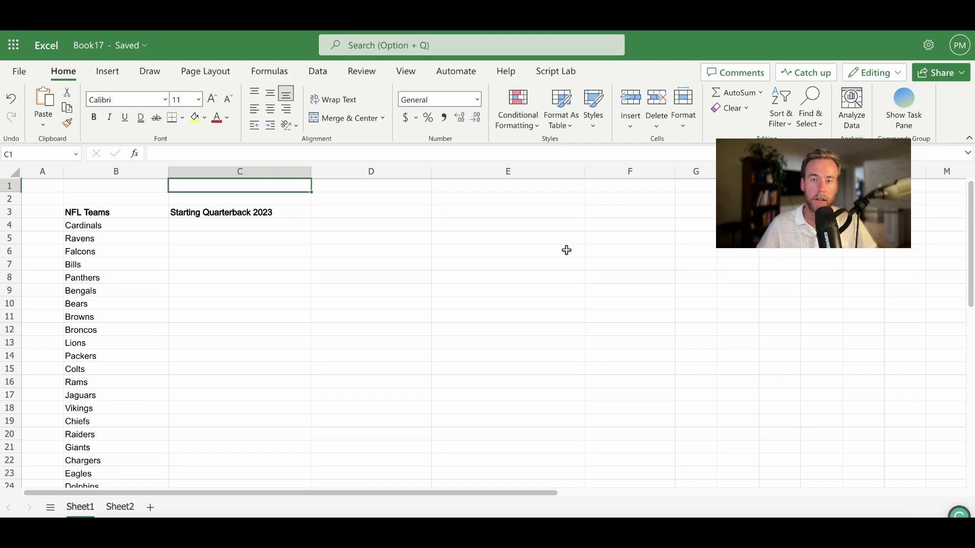
Step: In C4, enter =PROMPTLOOP.WEB(B4,$C$3) to look up the Cardinals' 2023 starting quarterback
key("Left")
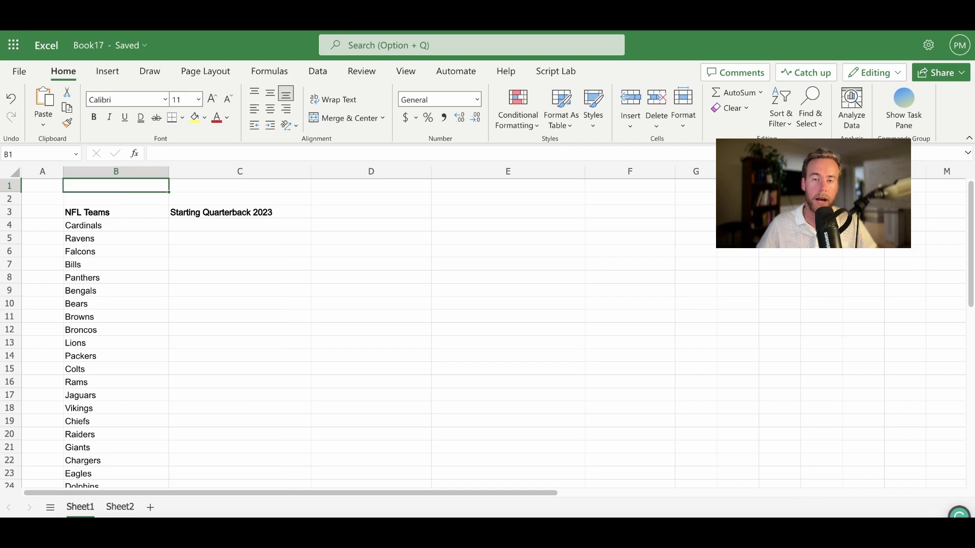
key("Down")
key("Down")
key("Down")
key("Right")
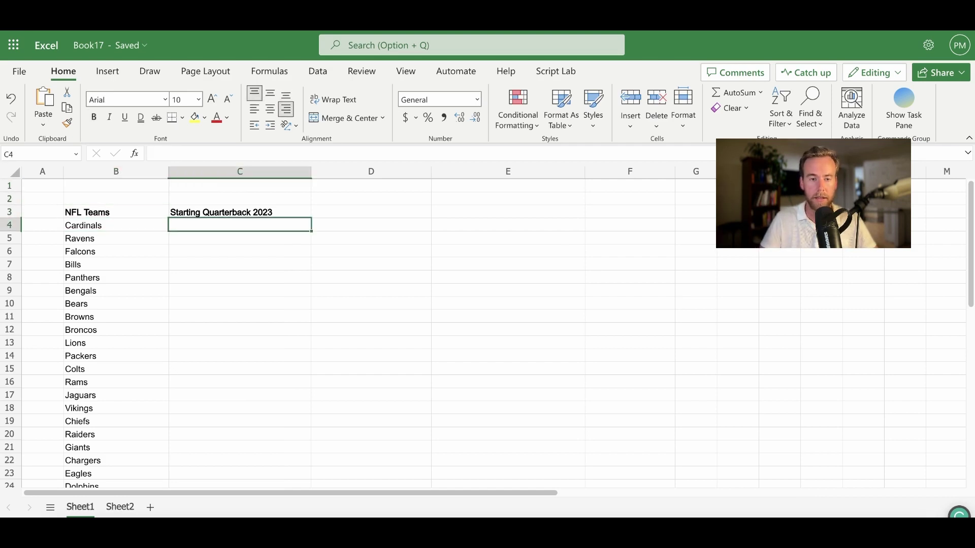
type("=prom")
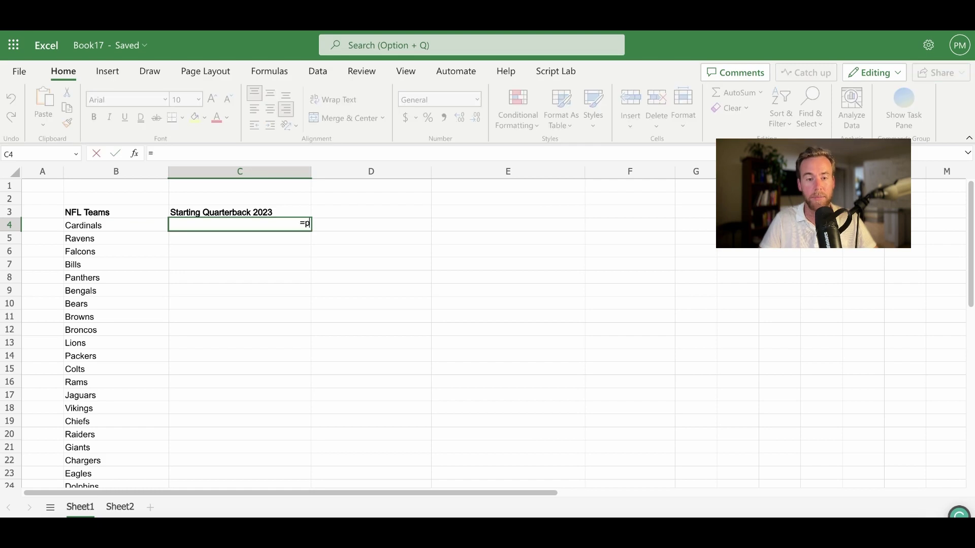
key("Down")
key("Down")
key("Down")
key("Down")
key("Down")
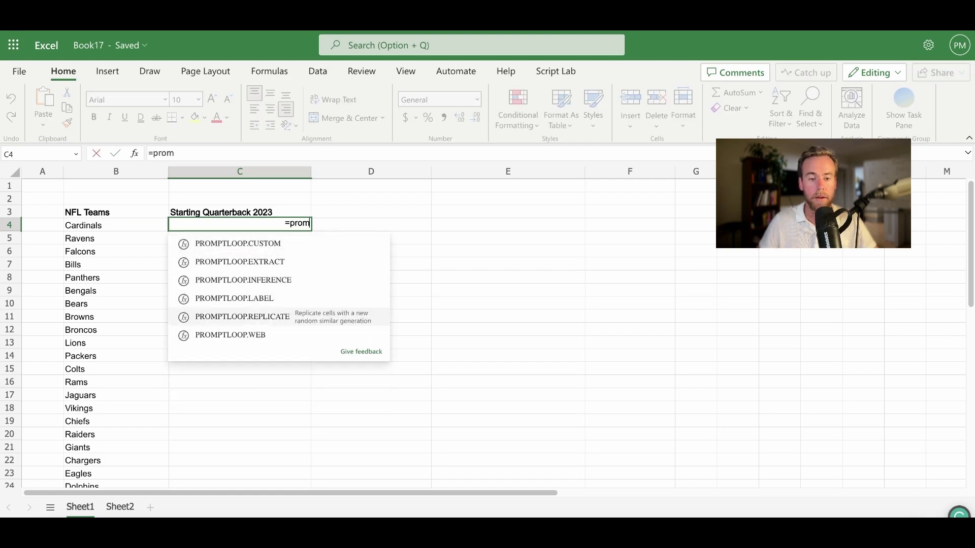
key("Tab")
key("Left")
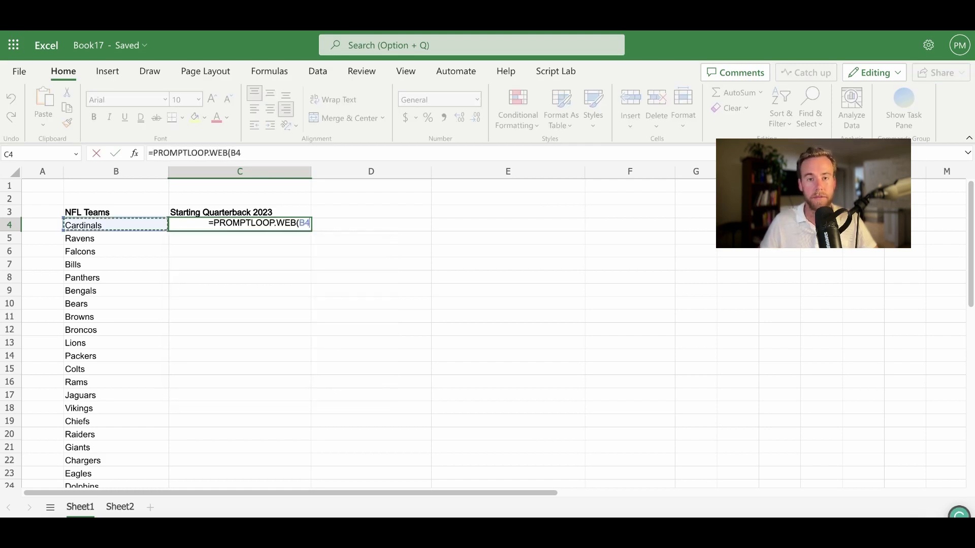
type(",")
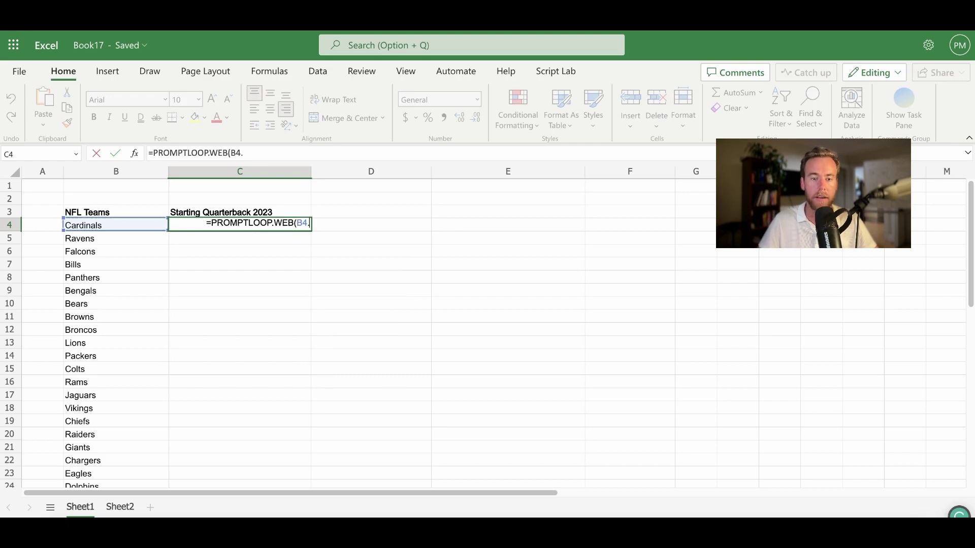
key("Up")
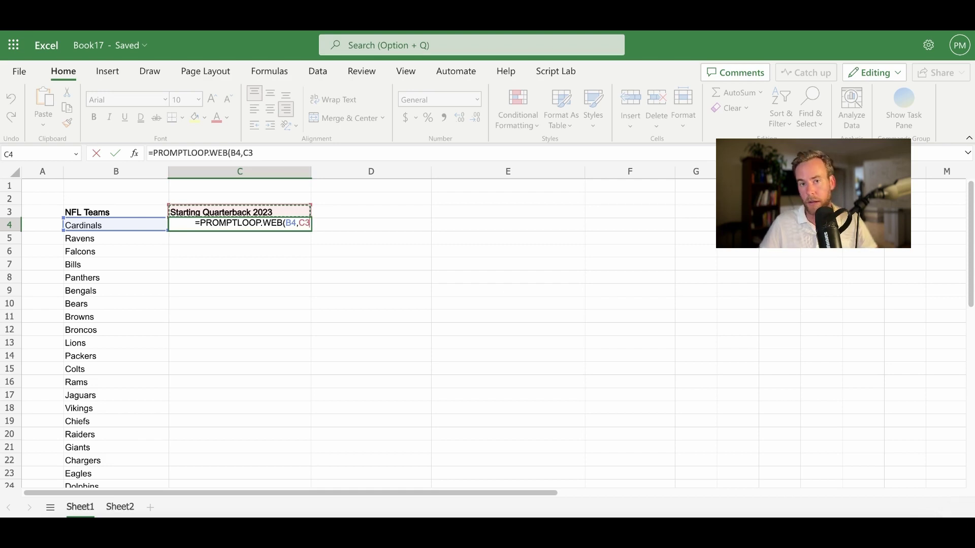
type(")")
key("Return")
Step: Fill the quarterback formula from C4 down the column for the remaining NFL teams
left_click(239, 224)
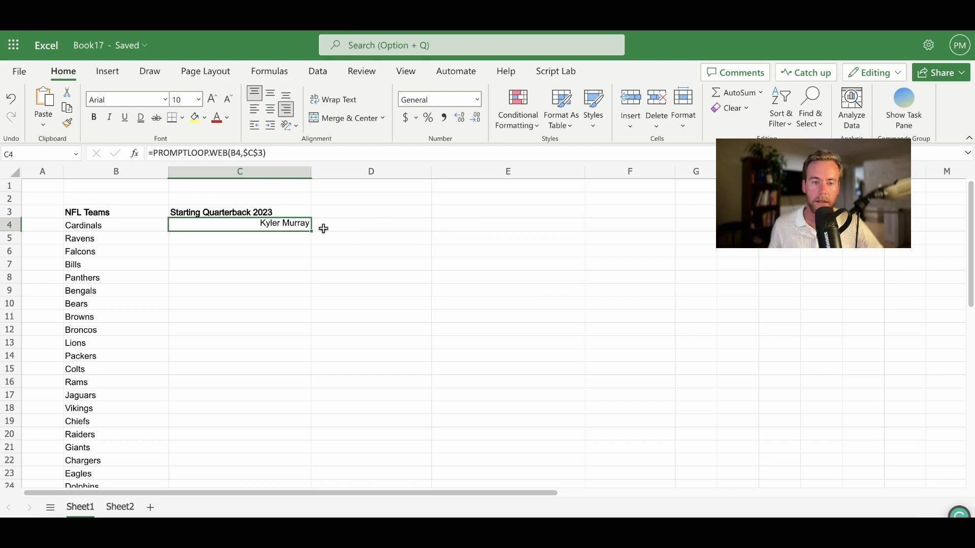
left_click_drag(312, 231, 276, 351)
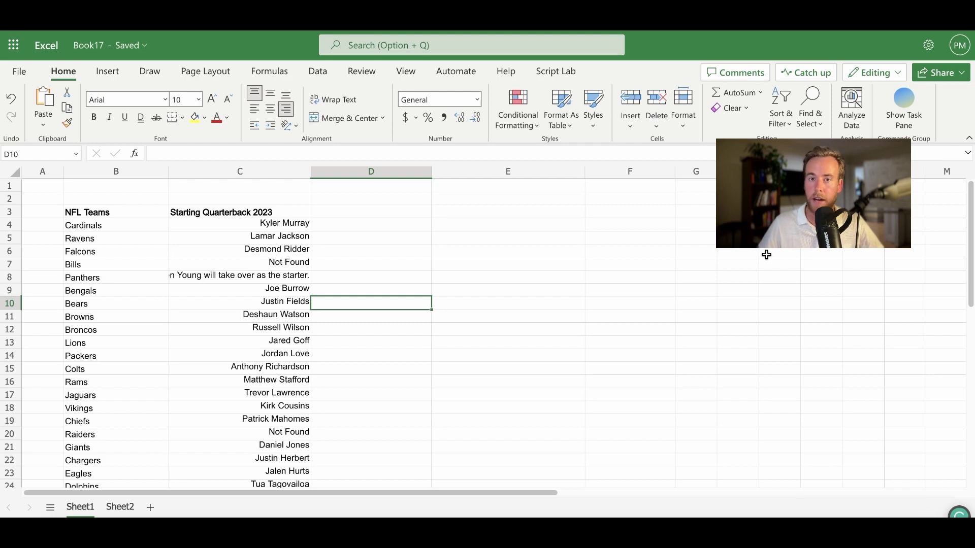
Step: Add the column heading "Stadium Name" in D3
key("Up")
key("Left")
key("Up")
key("Up")
key("Up")
key("Up")
key("Up")
key("Up")
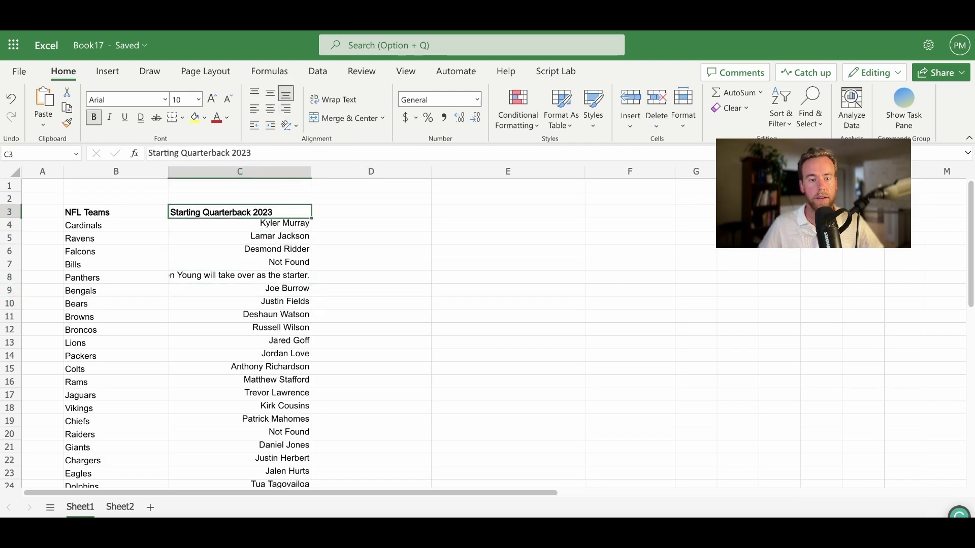
key("Right")
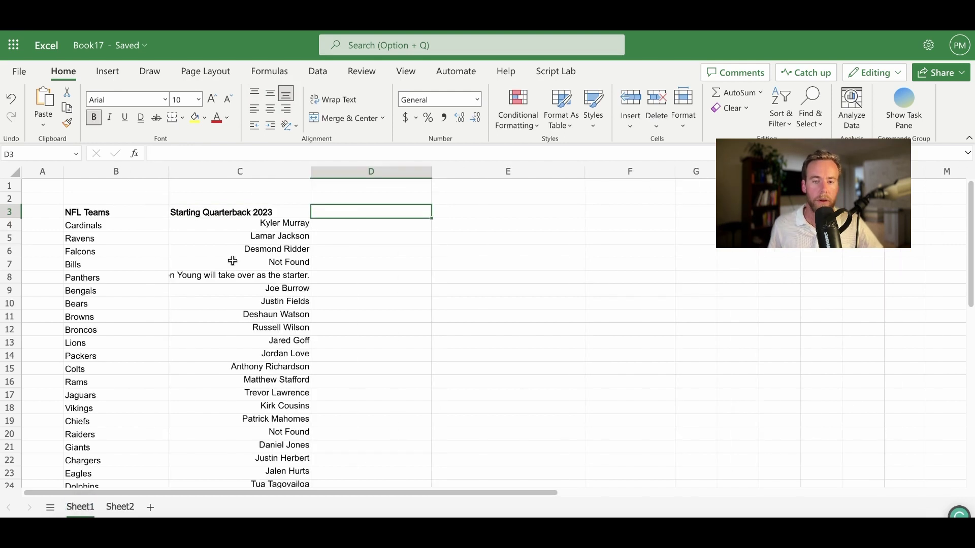
key("ctrl+v")
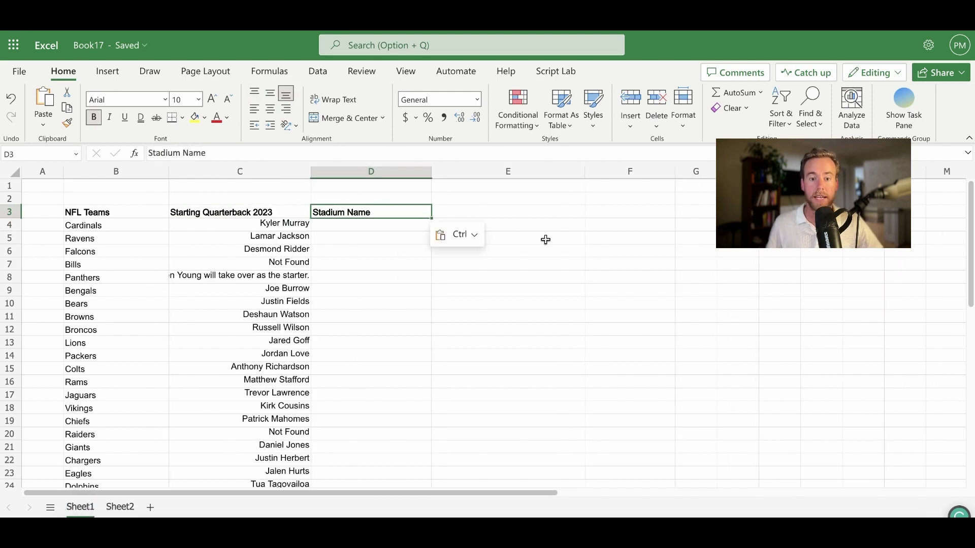
Step: In D4, enter a PROMPTLOOP.WEB formula using team cell B4 and an absolute reference to heading cell D3
key("Return")
type("=PROMPTLOOP.WEB(B4,")
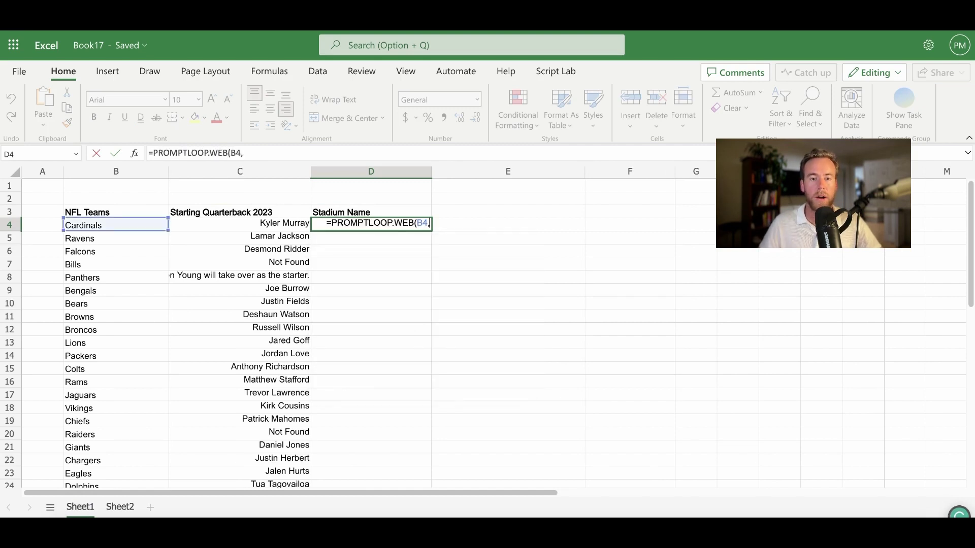
key("Up")
key("F4")
key("Return")
key("Up")
left_click(579, 282)
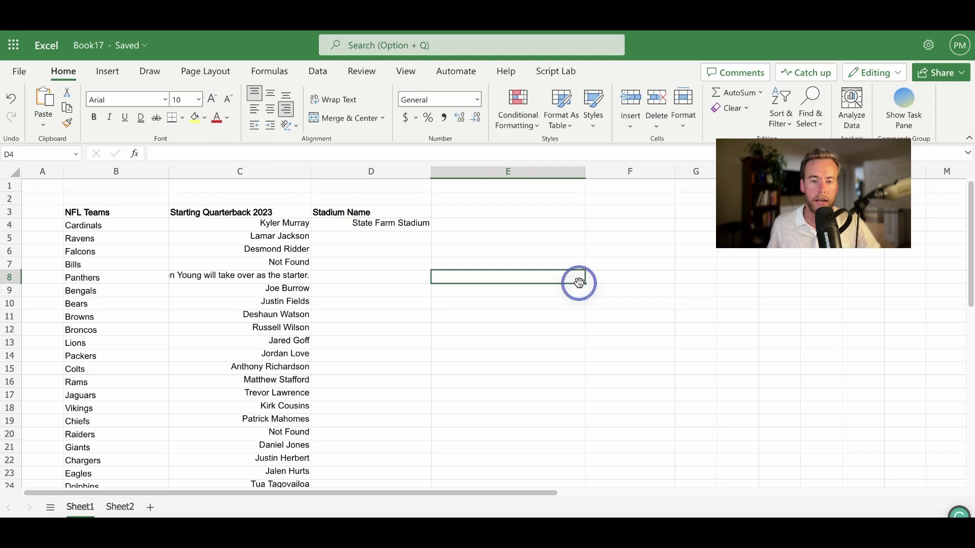
Step: Fill the stadium name formula from D4 down the column for the remaining teams
left_click(425, 223)
left_click_drag(431, 230, 441, 429)
scroll(478, 304, "up", 6)
left_click(474, 265)
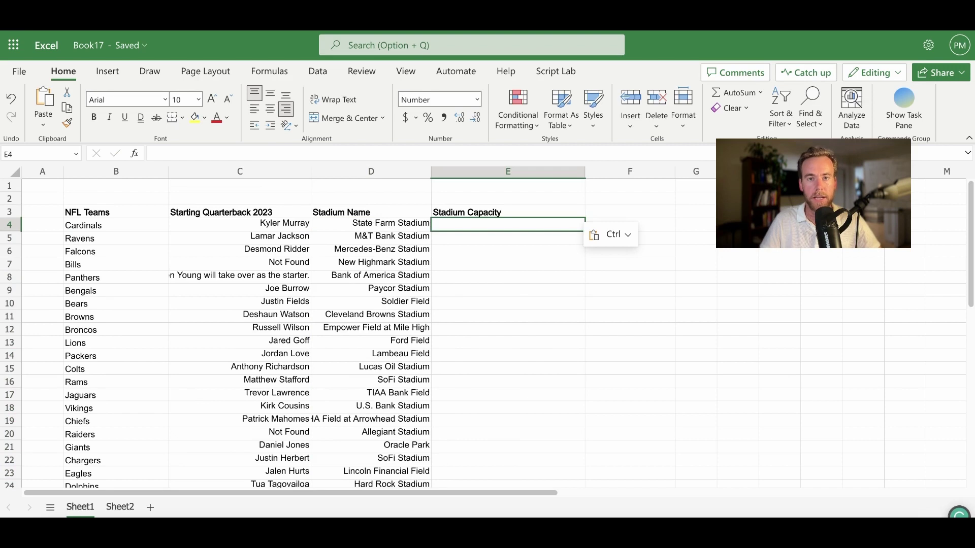
Step: Add the heading "Stadium Capacity" in E3 and enter =PROMPTLOOP.WEB(B4,E3,1) in E4
type("=Prom")
key("Down")
key("Down")
key("Down")
key("Down")
key("Down")
key("Tab")
key("Left")
key("Left")
key("Left")
key("Left")
key("Right")
type(",")
key("BackSpace")
type(",")
key("Up")
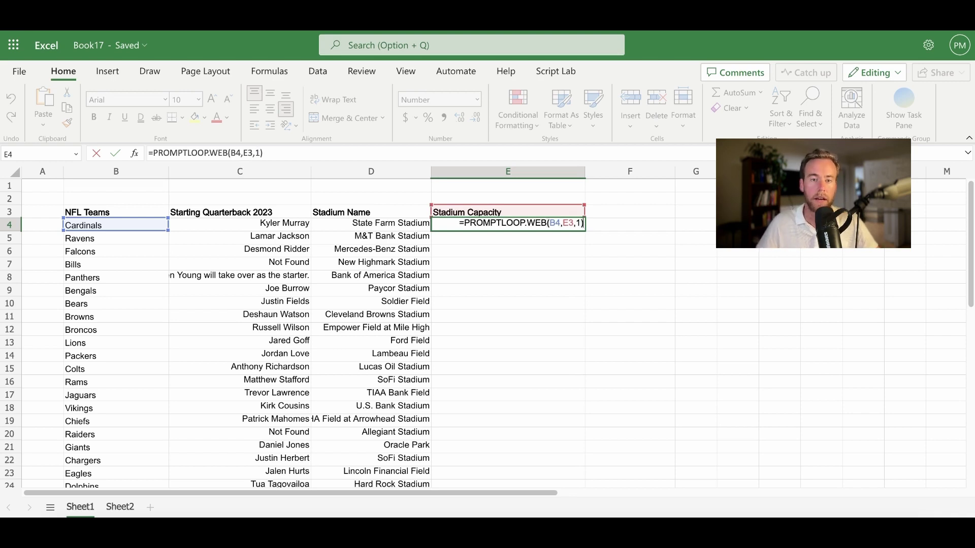
key("Return")
Step: Copy the stadium capacity formula with its relative E3 reference from E4 to the team rows below
key("Up")
key("ctrl+c")
key("Down")
key("shift+Down")
key("shift+Down")
key("shift+Down")
key("shift+Down")
key("shift+Down")
key("shift+Down")
key("shift+Down")
key("shift+Down")
key("shift+Down")
key("shift+Down")
key("shift+Down")
key("shift+Down")
key("shift+Down")
key("shift+Down")
key("shift+Down")
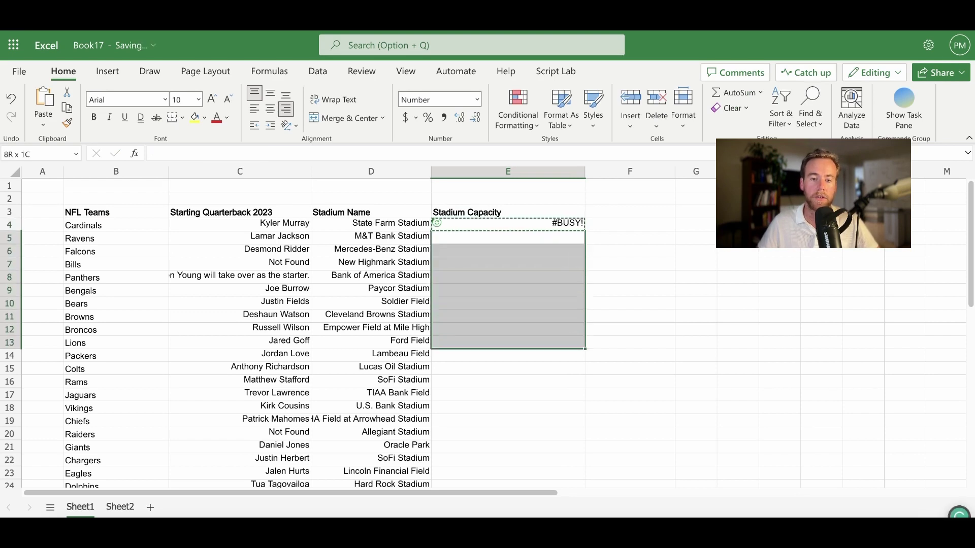
key("shift+Down")
key("shift+Down")
key("shift+Down")
key("shift+Down")
key("shift+Down")
key("shift+Down")
key("shift+Down")
key("shift+Down")
key("shift+Down")
key("shift+Down")
key("shift+Down")
key("shift+Down")
key("shift+Down")
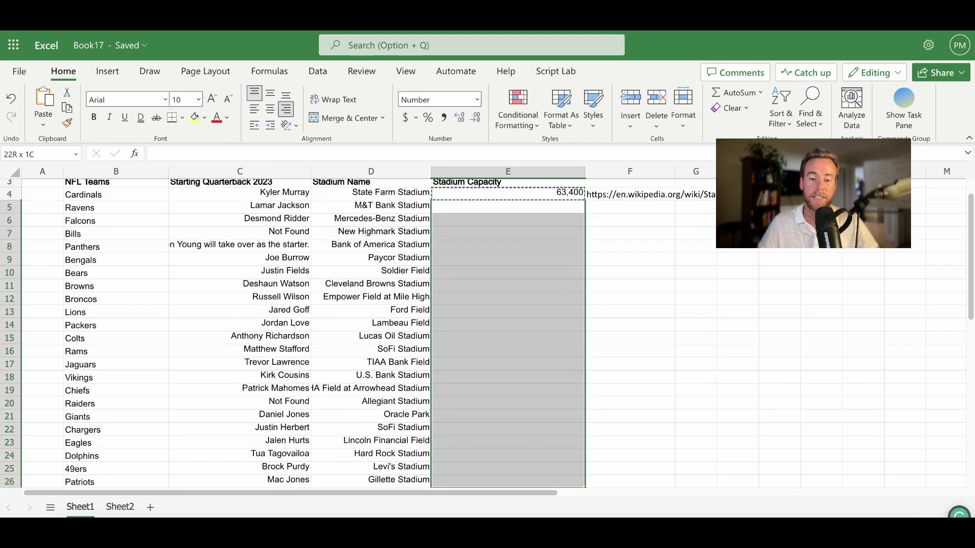
key("ctrl+v")
key("ctrl+Up")
key("ctrl+Up")
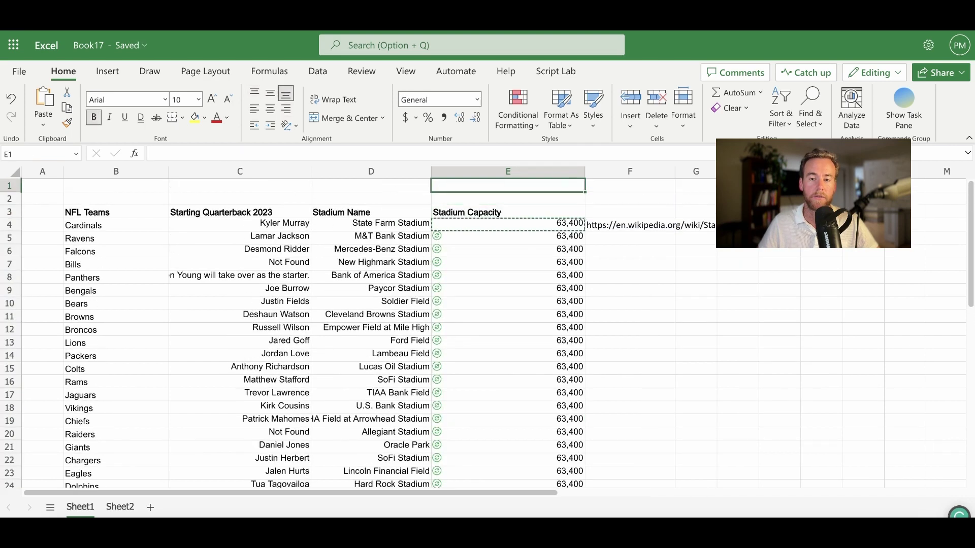
Step: In G4, enter a HYPERLINK formula that turns the source URL in F4 into a clickable link
key("Down")
key("Down")
key("Down")
key("Right")
key("Right")
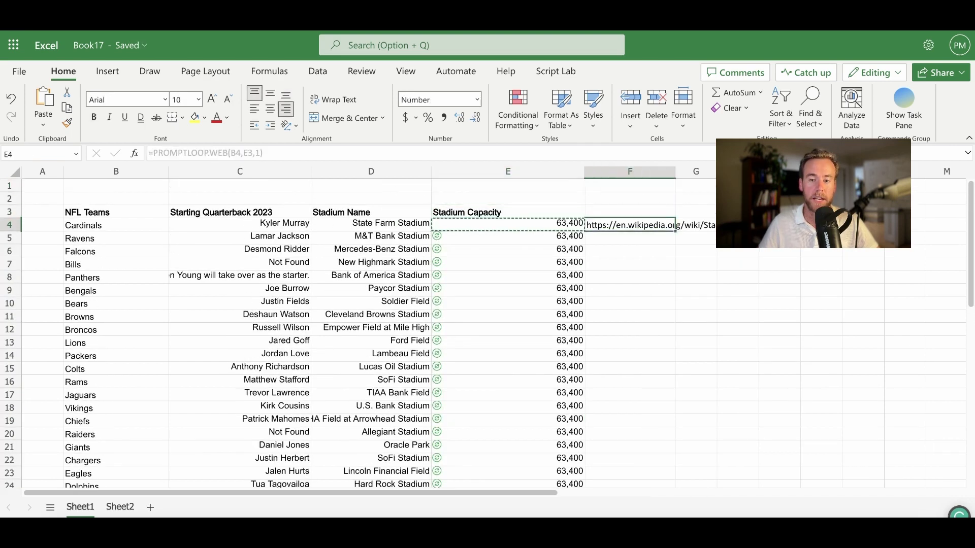
type("=H")
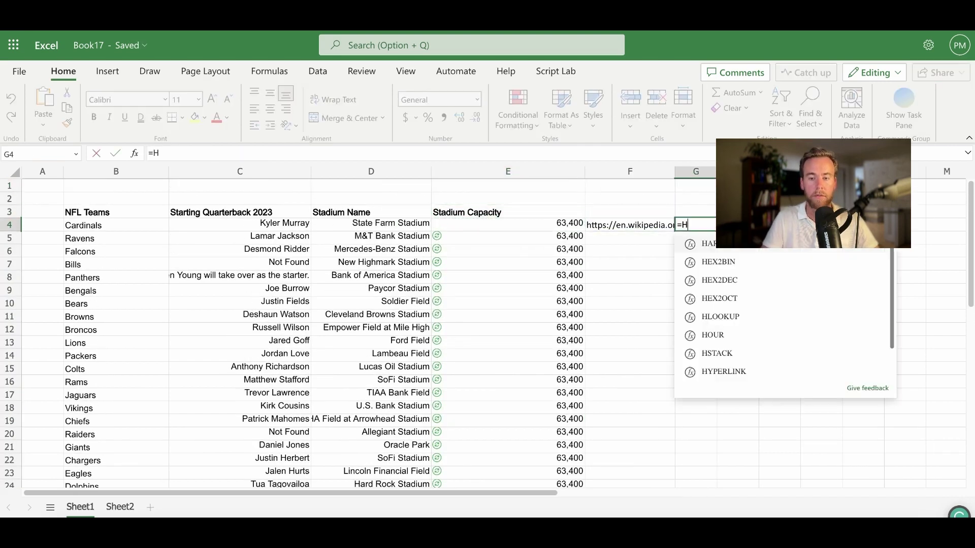
type("YPERLINK(")
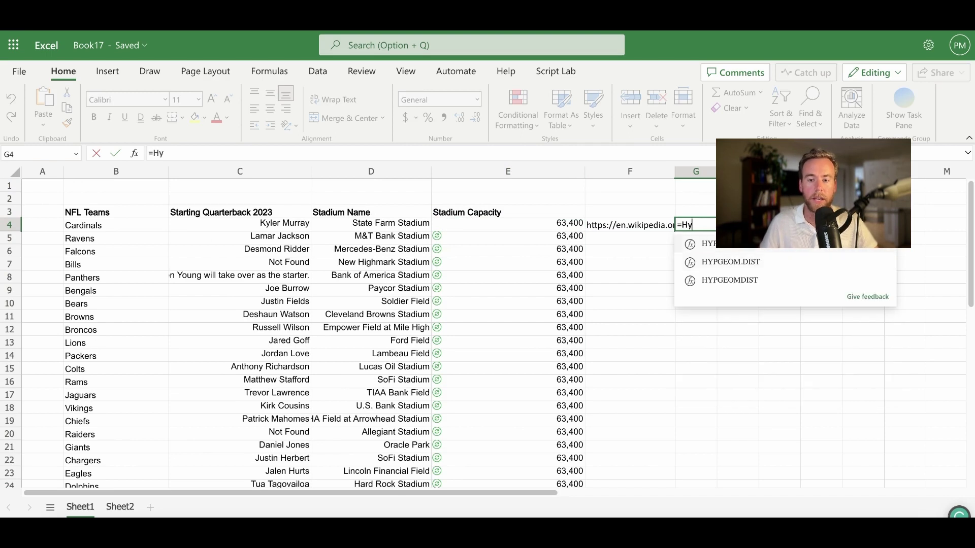
key("Left")
key("Return")
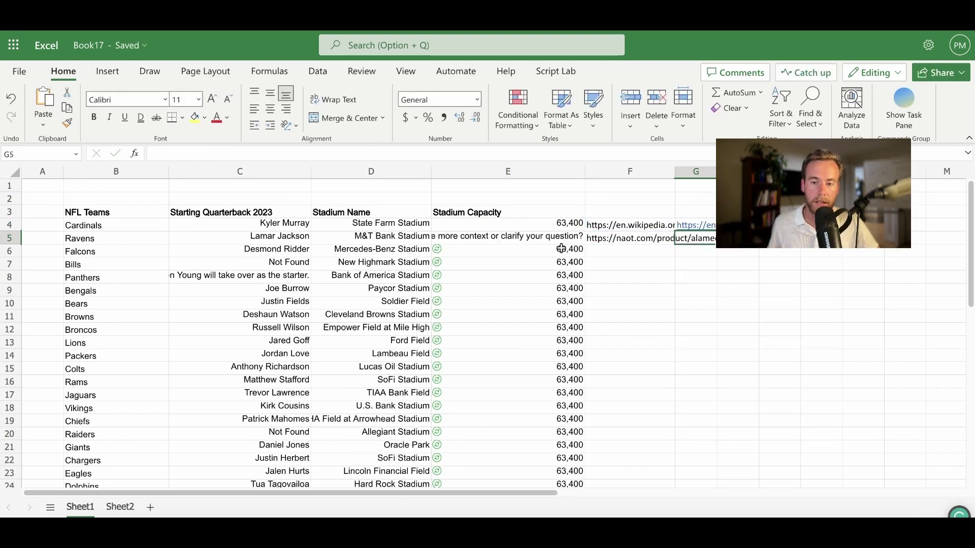
Step: Open the source link in G4 and check the State Farm Stadium article on Wikipedia
left_click(693, 223)
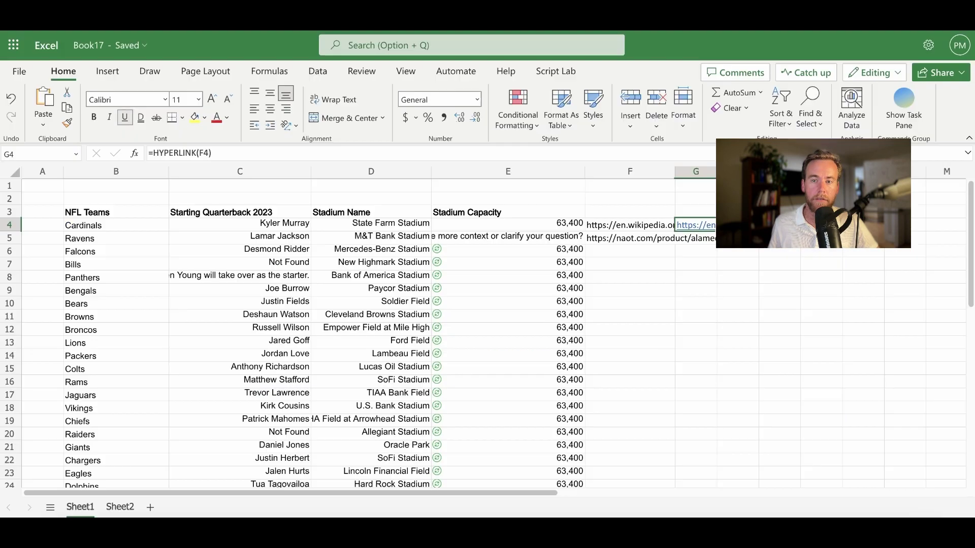
left_click(780, 315)
left_click(805, 262)
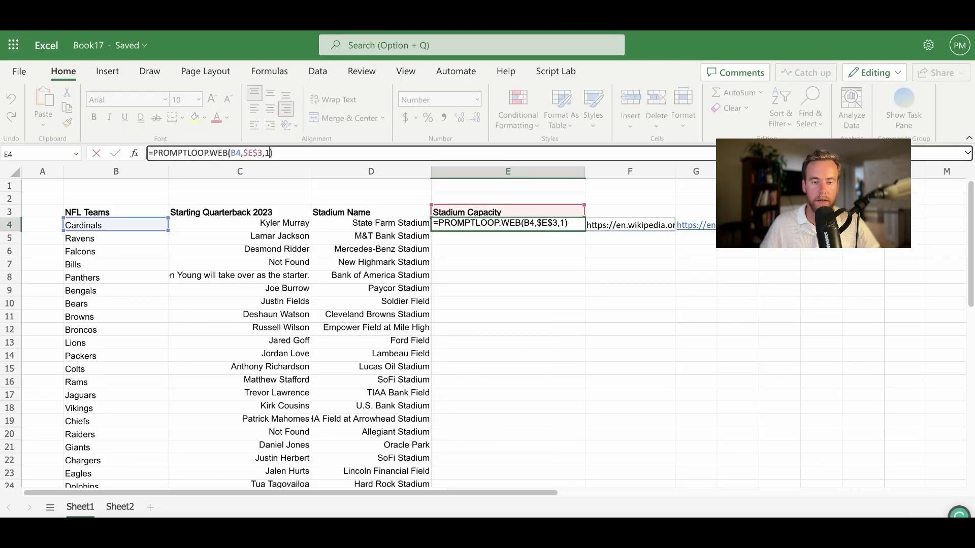
Step: Change the stadium capacity formula in E4 to =PROMPTLOOP.WEB(B4,$E$3,1)
key("Return")
key("Up")
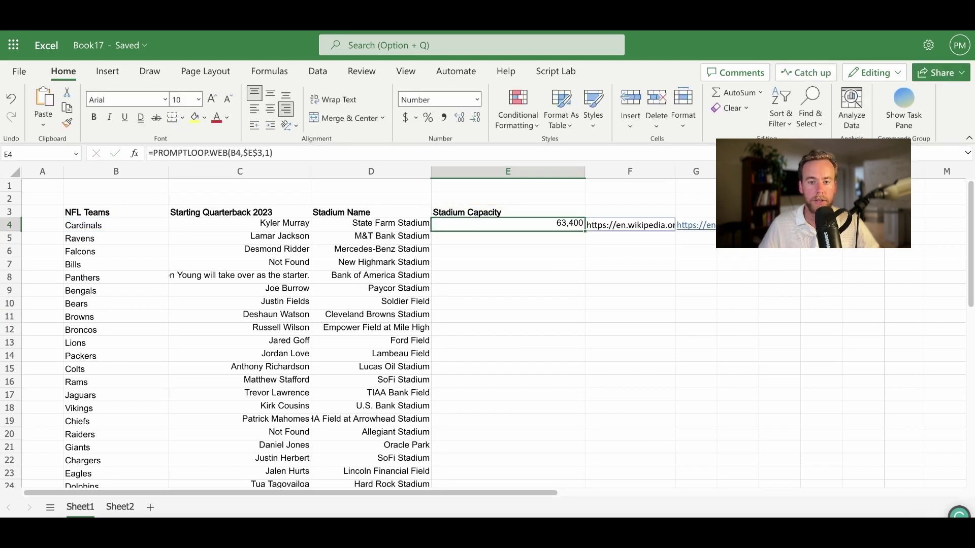
Step: Copy the stadium capacity formula with the absolute heading reference from E4 to the remaining team rows
key("super+c")
key("Down")
key("shift+Down")
key("shift+Down")
key("shift+Down")
key("shift+Down")
key("shift+Down")
key("shift+Down")
key("shift+Down")
key("shift+Down")
key("shift+Down")
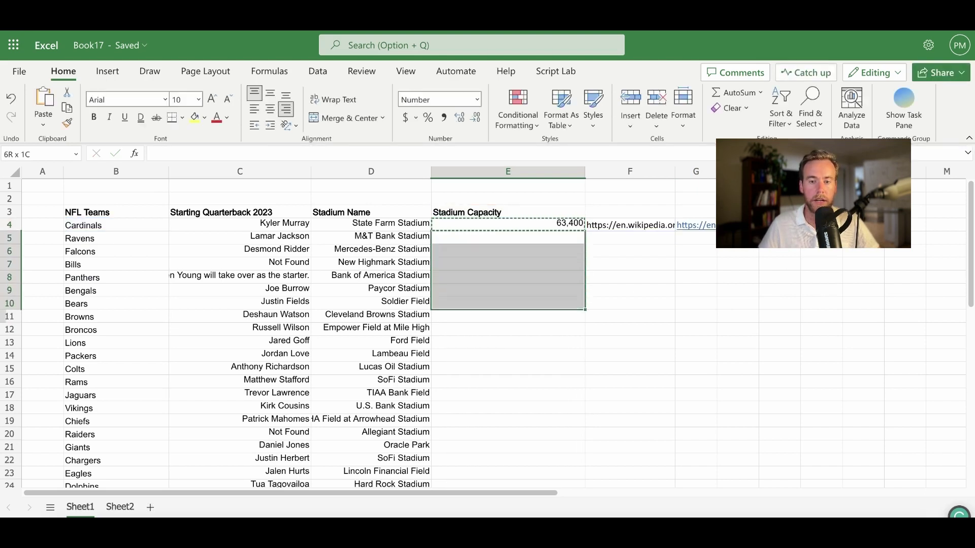
left_click_drag(508, 356, 508, 486)
key("shift+Down")
key("super+v")
key("Up")
key("Up")
key("Up")
key("Up")
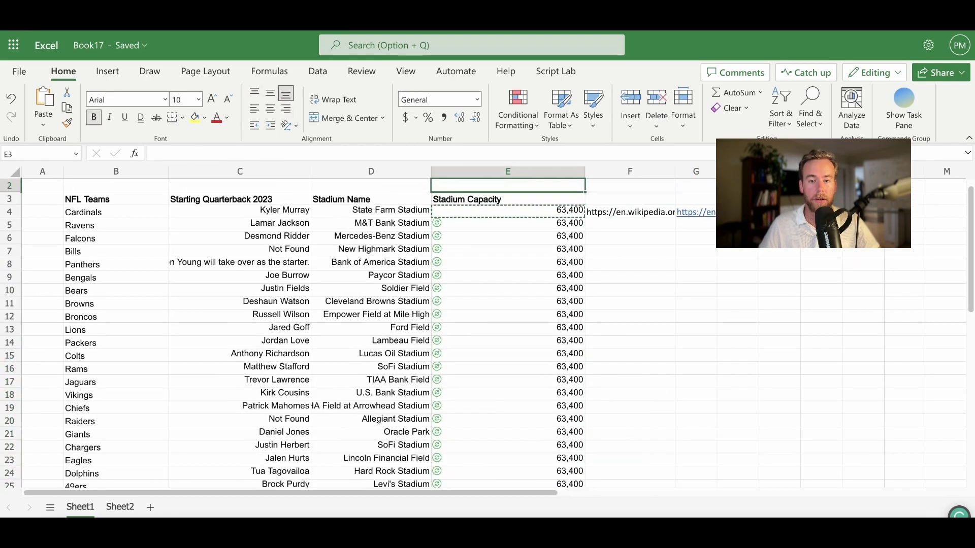